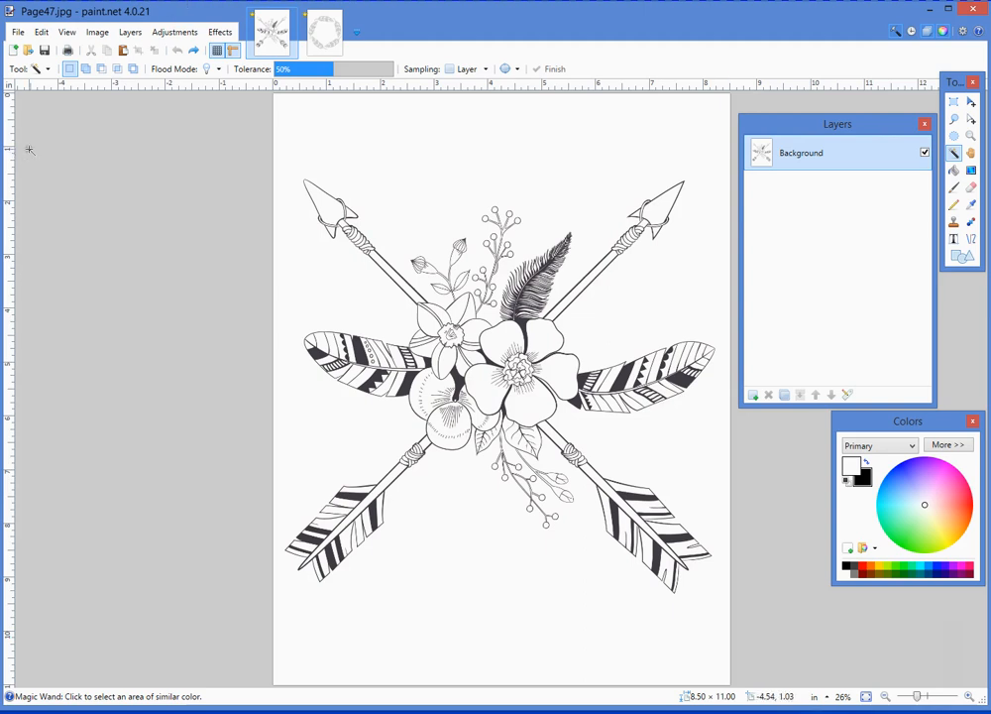
Resize the feather wreath image Page42.jpg to a width of 4000 pixels with the aspect ratio maintained.
{"action": "left_click", "coordinate": [323, 33]}
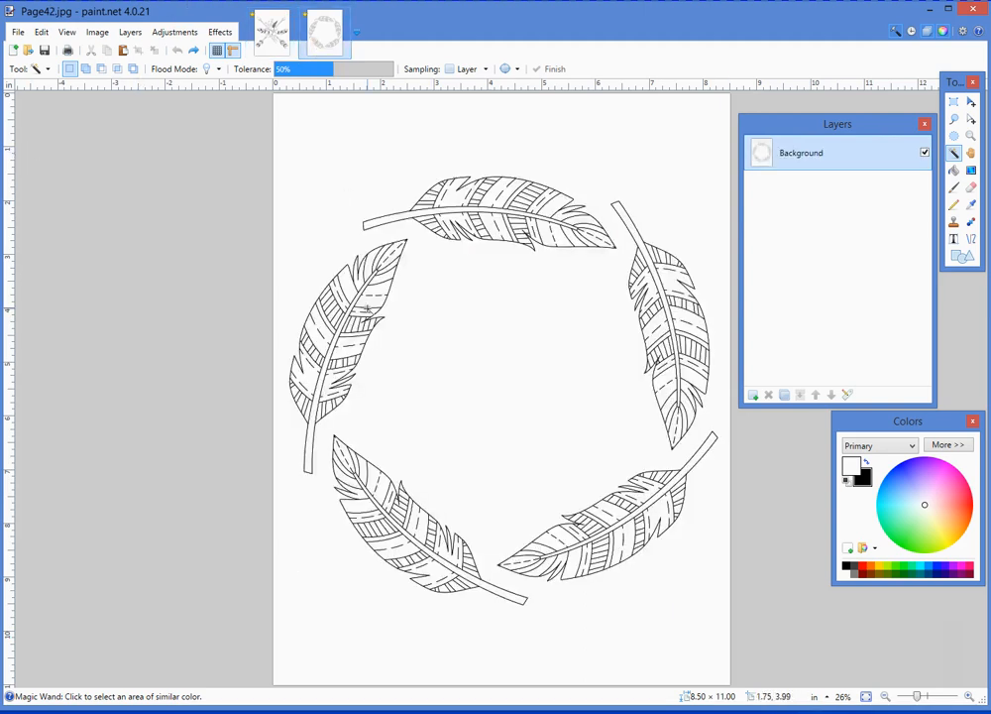
{"action": "left_click", "coordinate": [97, 35]}
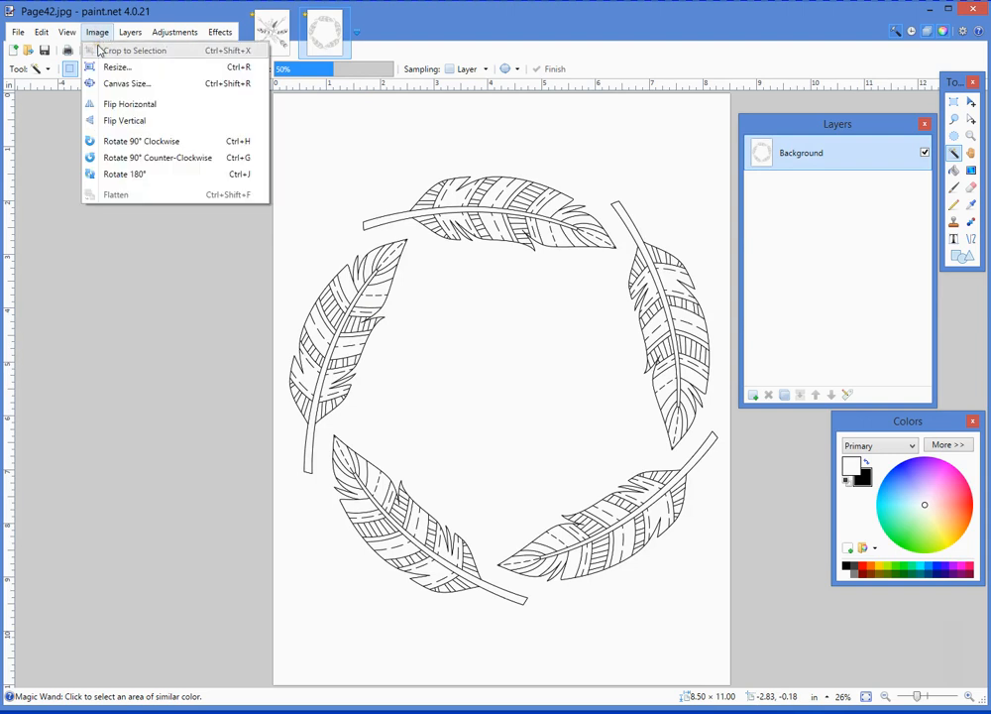
{"action": "left_click", "coordinate": [103, 66]}
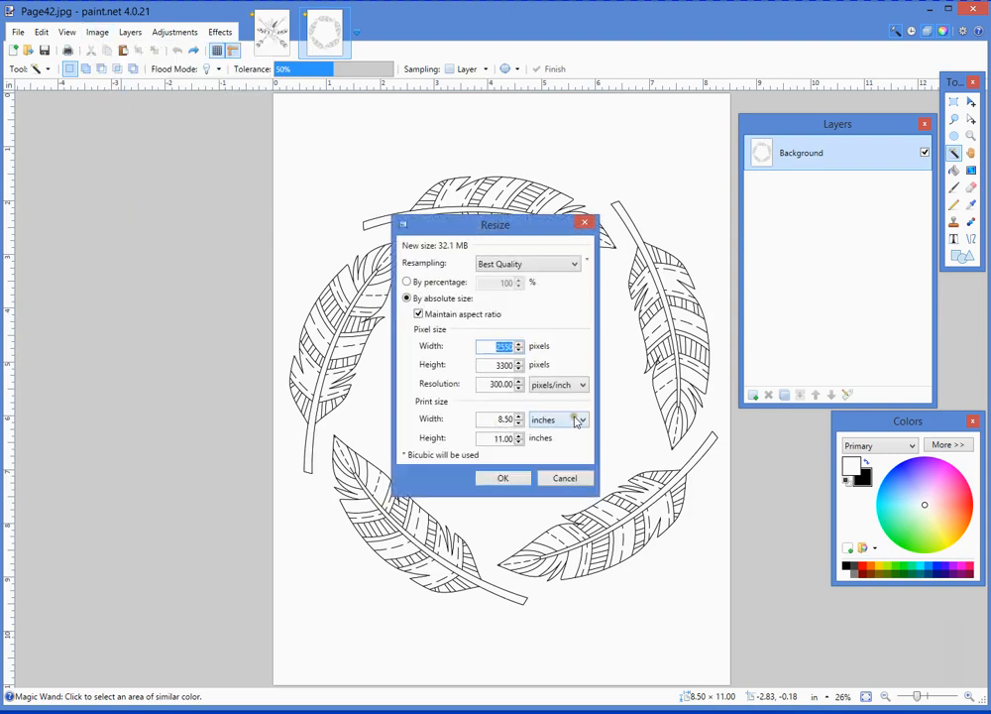
{"action": "left_click", "coordinate": [496, 346]}
{"action": "double_click", "coordinate": [497, 346]}
{"action": "type", "text": "4000"}
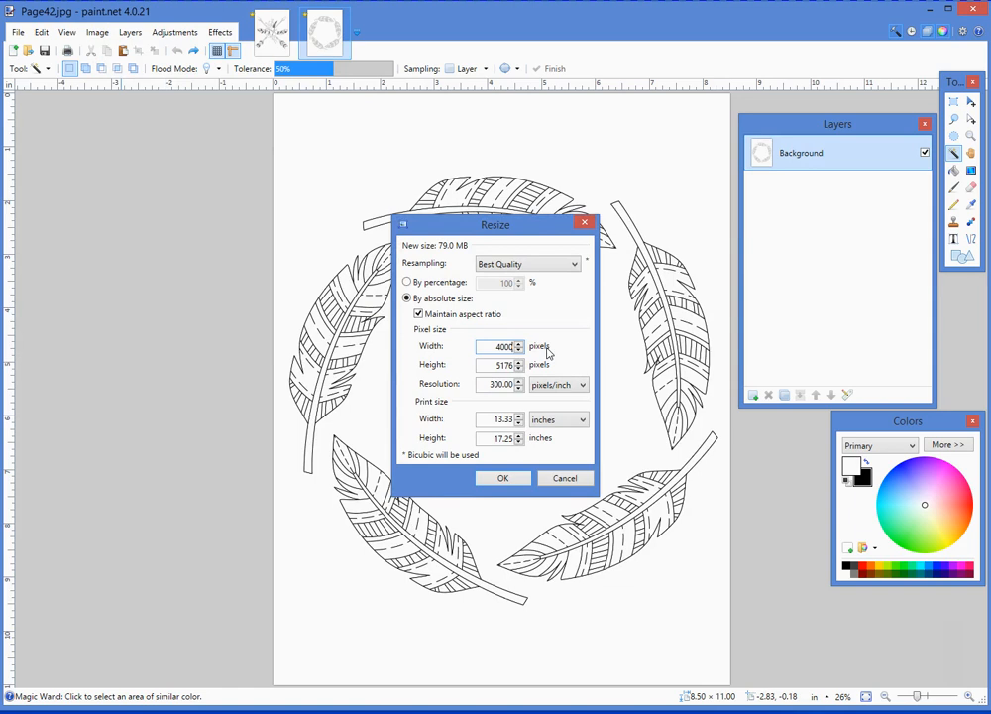
{"action": "left_click", "coordinate": [505, 478]}
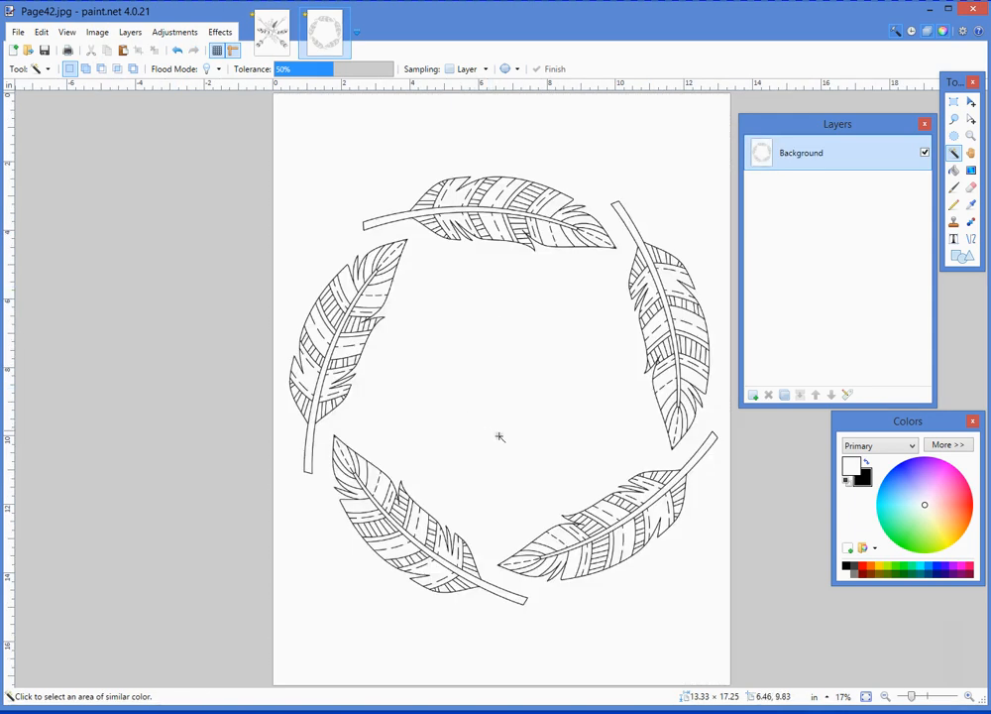
{"action": "mouse_move", "coordinate": [912, 699]}
{"action": "left_mouse_down"}
{"action": "mouse_move", "coordinate": [925, 699]}
{"action": "mouse_move", "coordinate": [911, 699]}
{"action": "left_mouse_up"}
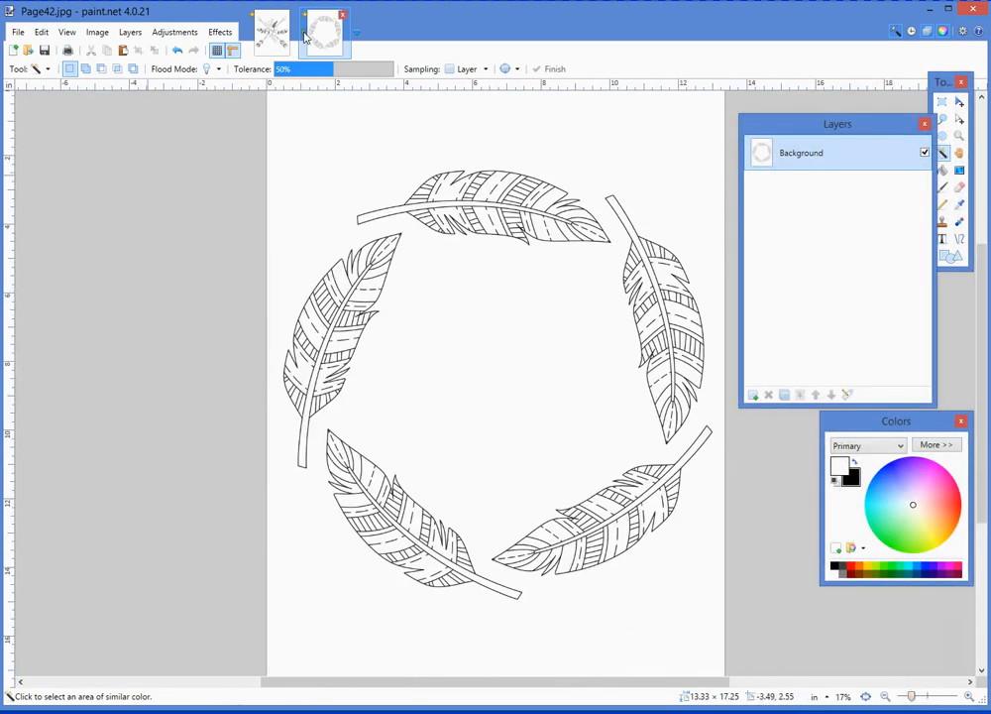
Select the white background around the crossed arrows in Page47.jpg with the Magic Wand and cut it out.
{"action": "left_click", "coordinate": [271, 32]}
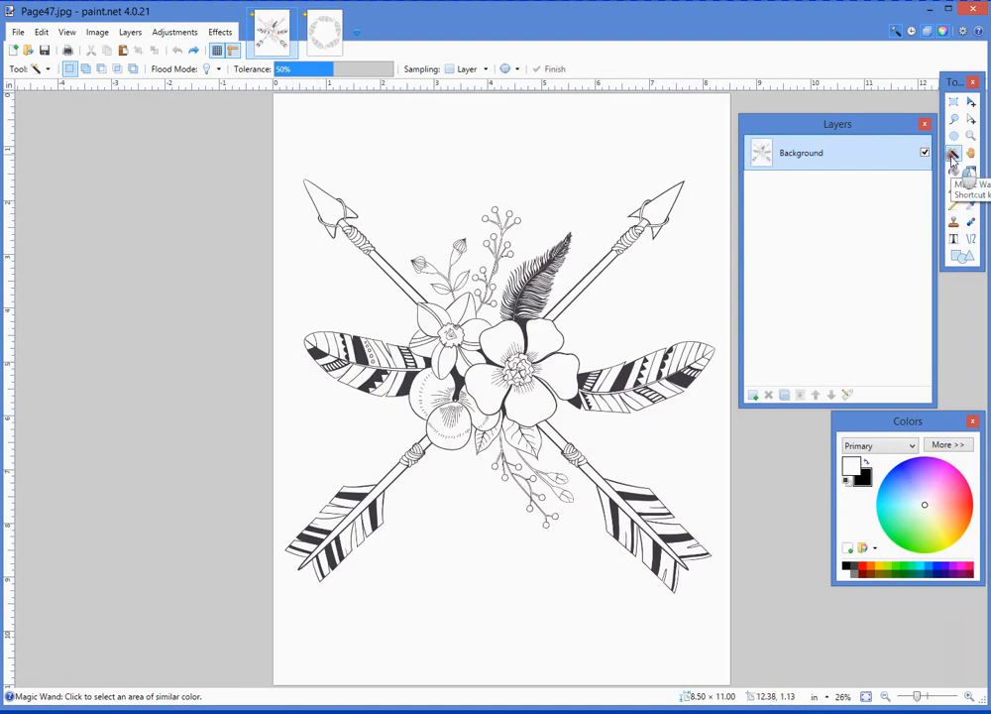
{"action": "left_click", "coordinate": [397, 147]}
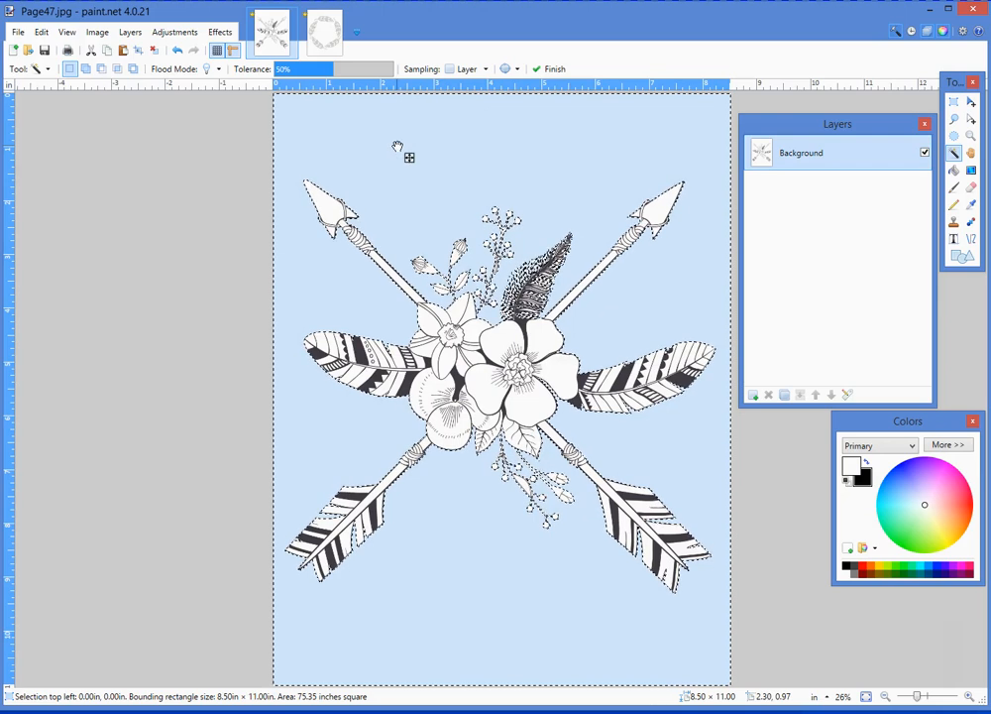
{"action": "left_click", "coordinate": [45, 34]}
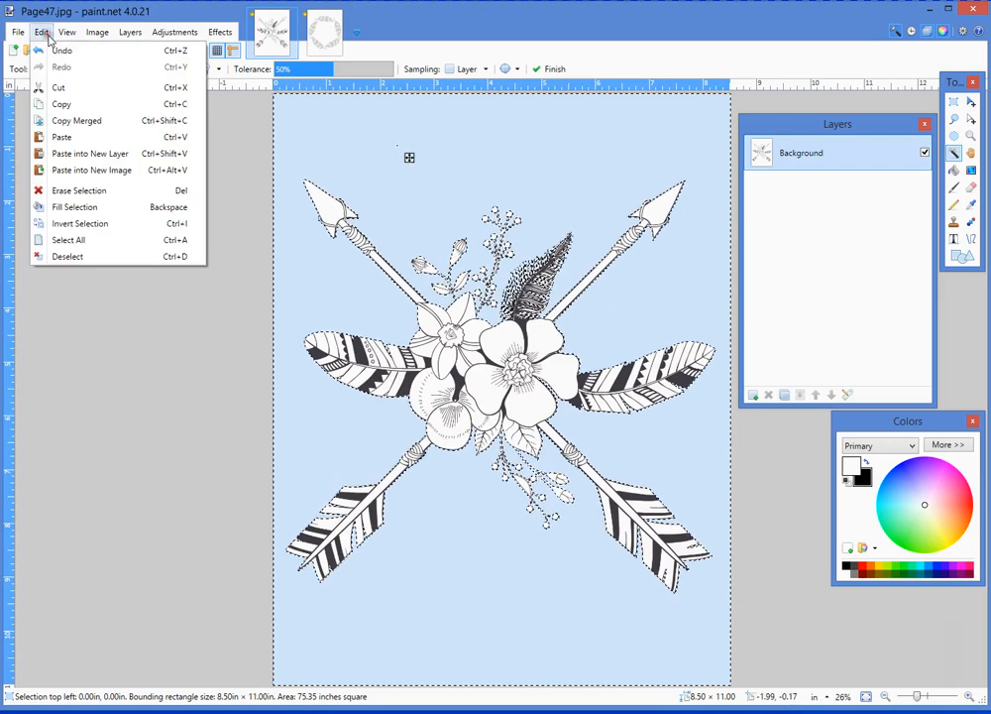
{"action": "left_click", "coordinate": [69, 103]}
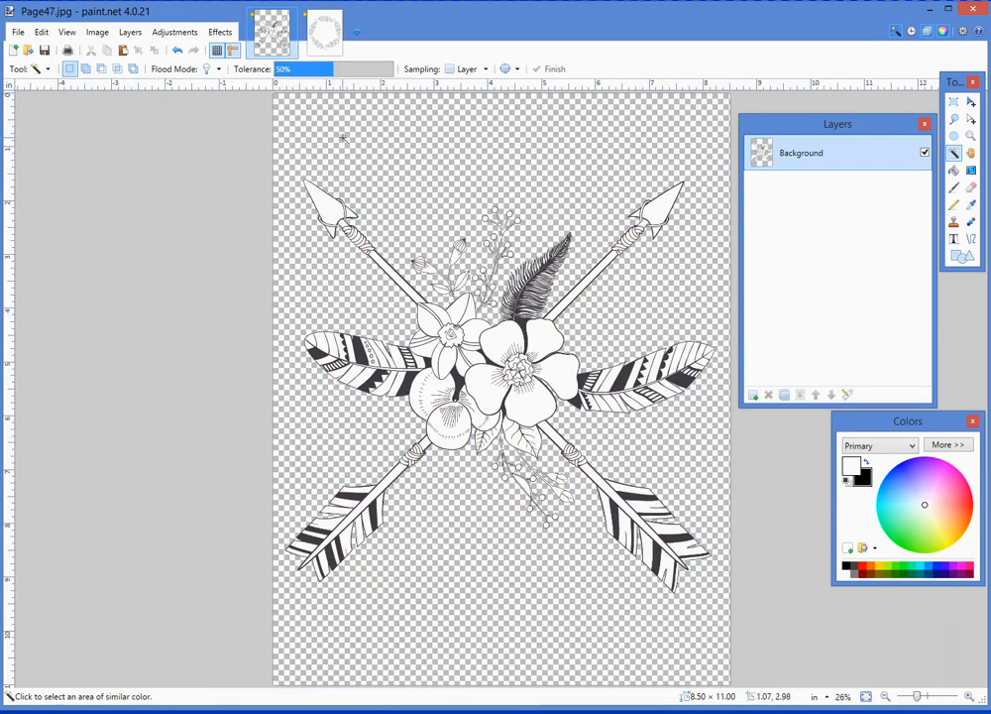
Select the white background around the feather wreath in Page42.jpg with the Magic Wand and cut it out.
{"action": "left_click", "coordinate": [325, 35]}
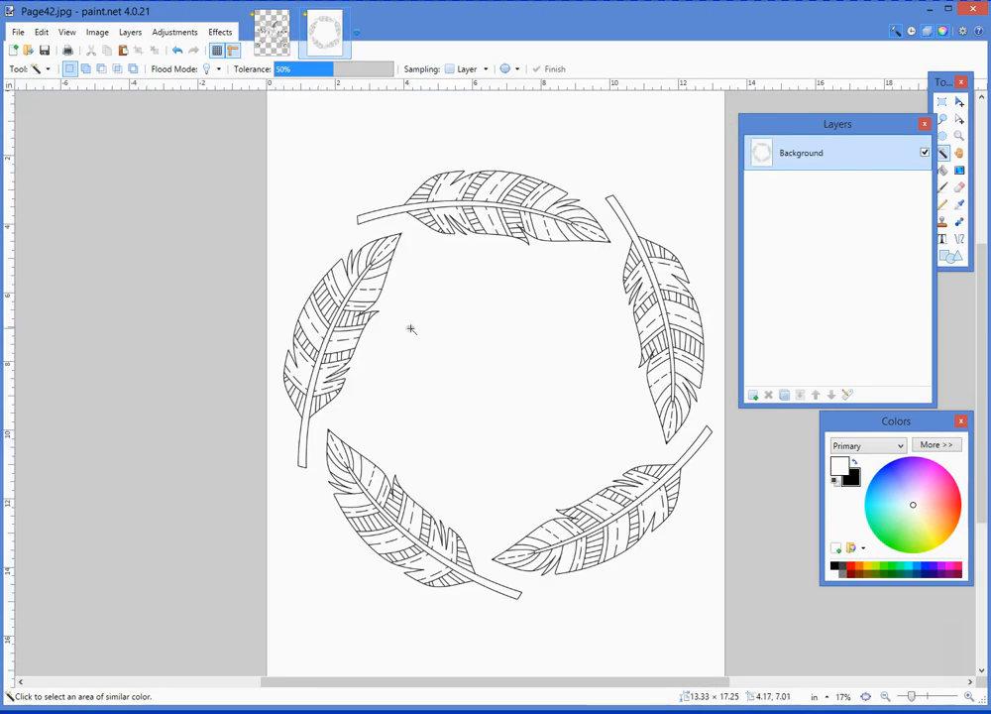
{"action": "left_click", "coordinate": [434, 357]}
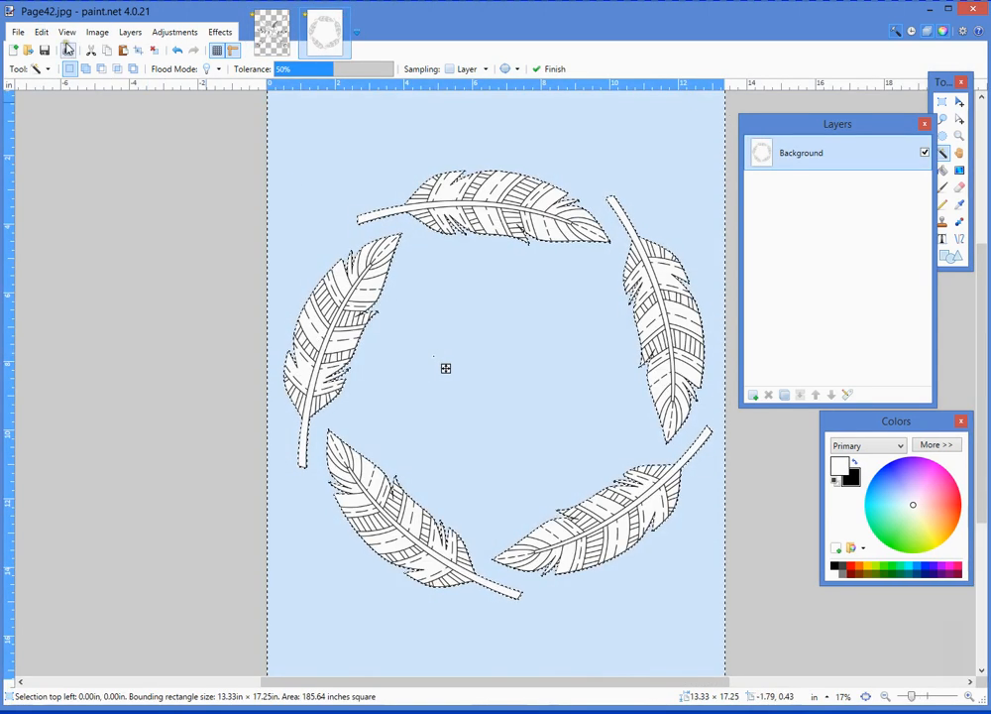
{"action": "left_click", "coordinate": [67, 31]}
{"action": "mouse_move", "coordinate": [39, 32]}
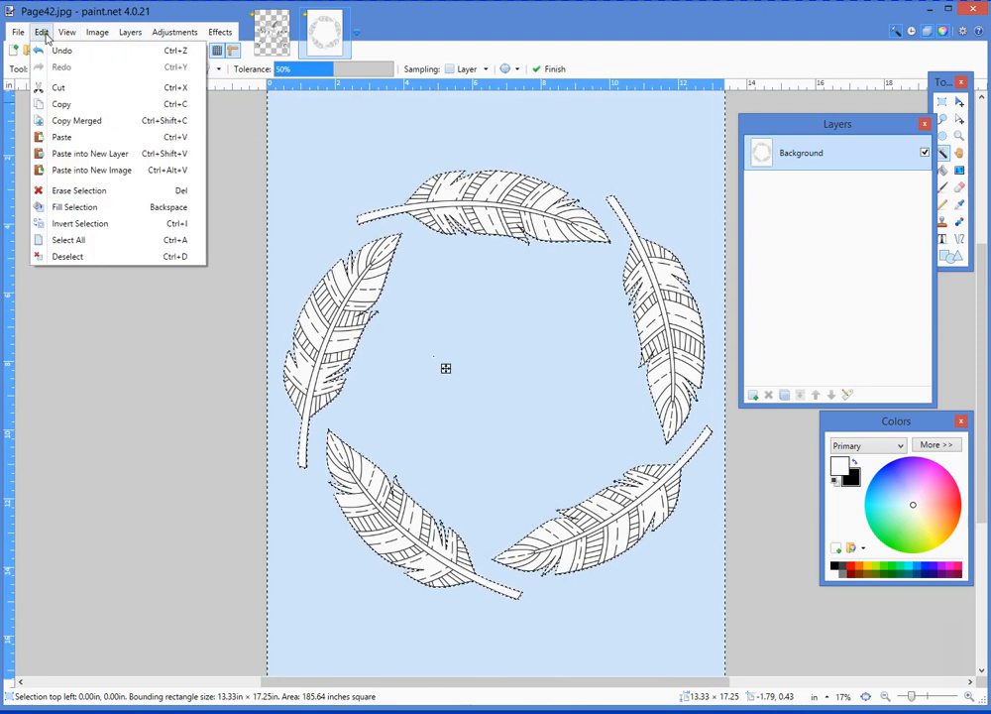
{"action": "left_click", "coordinate": [57, 87]}
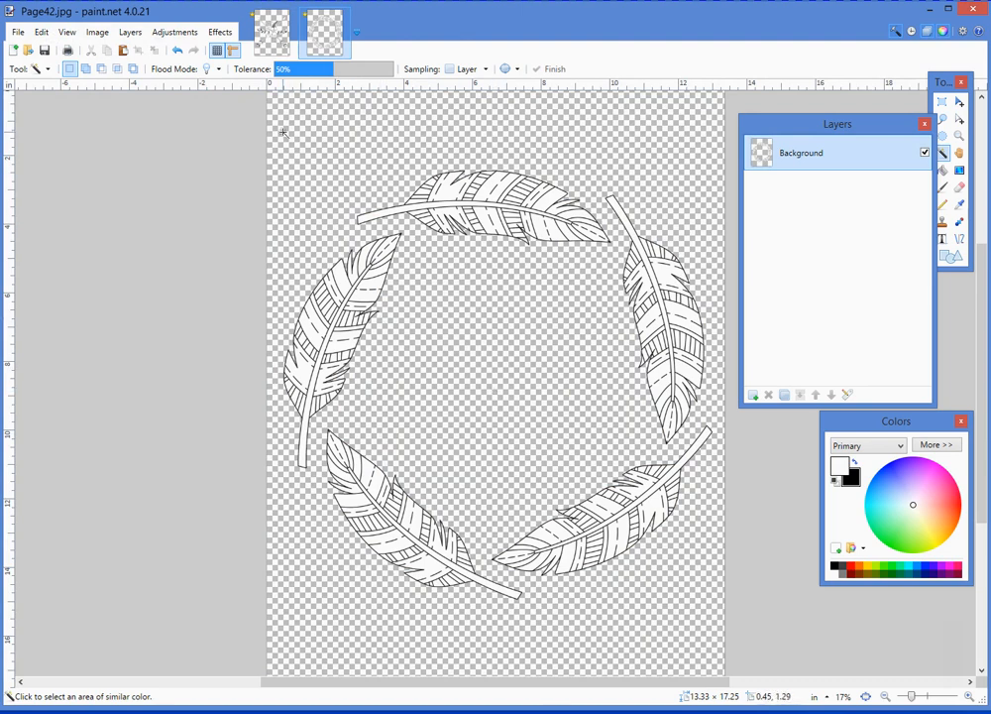
Select the entire crossed-arrows image in Page47.jpg and copy it merged.
{"action": "mouse_move", "coordinate": [326, 47]}
{"action": "left_click", "coordinate": [281, 40]}
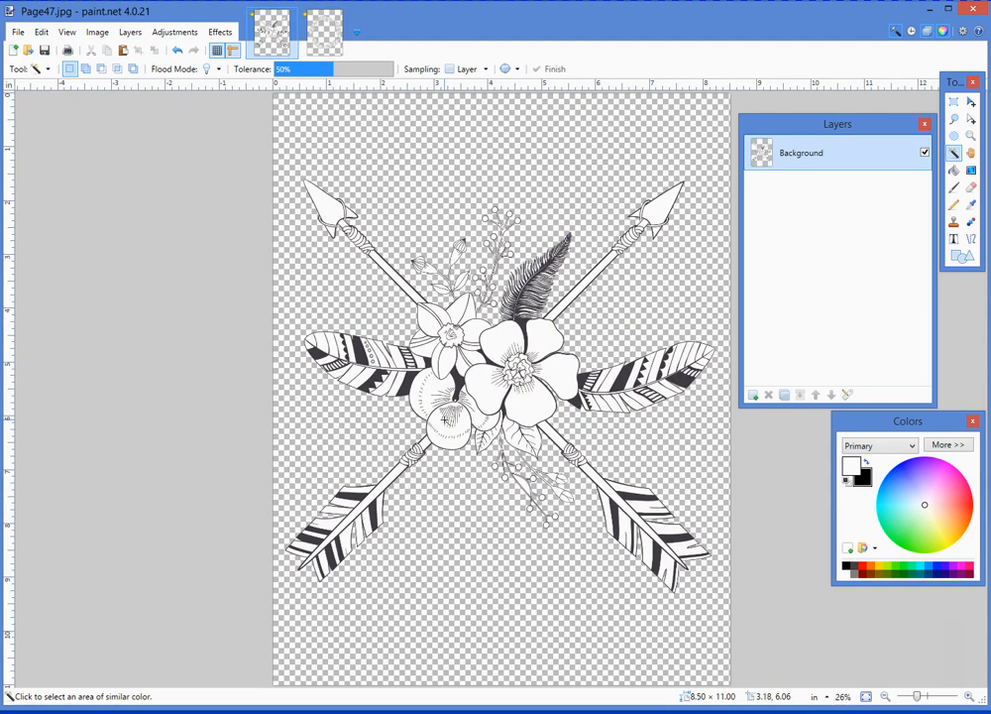
{"action": "left_click", "coordinate": [47, 33]}
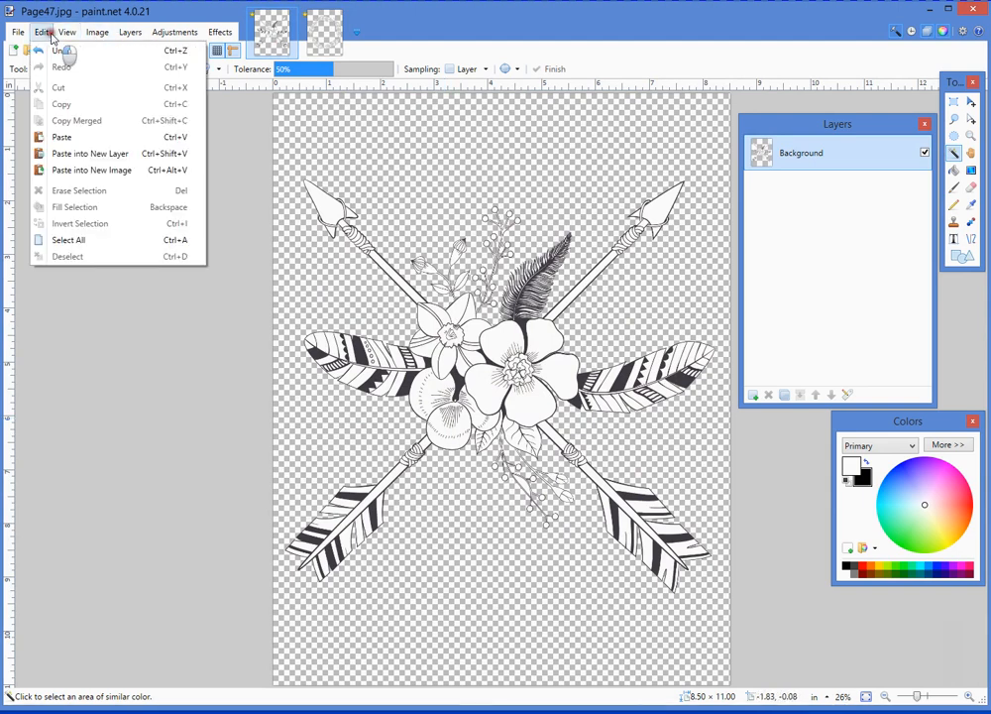
{"action": "left_click", "coordinate": [56, 241]}
{"action": "left_click", "coordinate": [42, 31]}
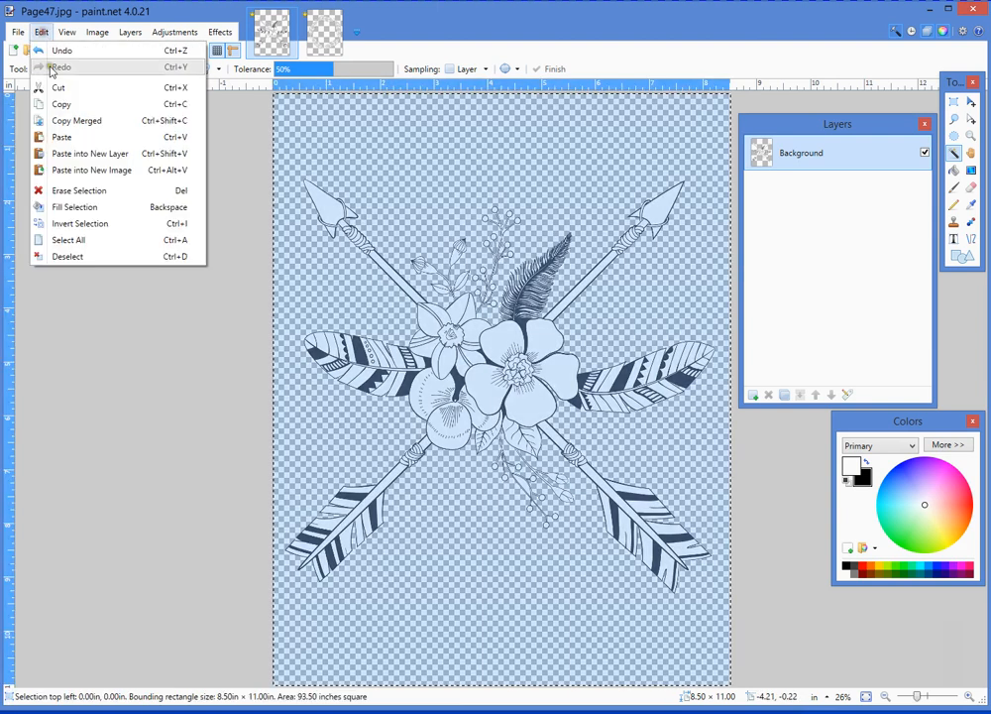
{"action": "left_click", "coordinate": [58, 121]}
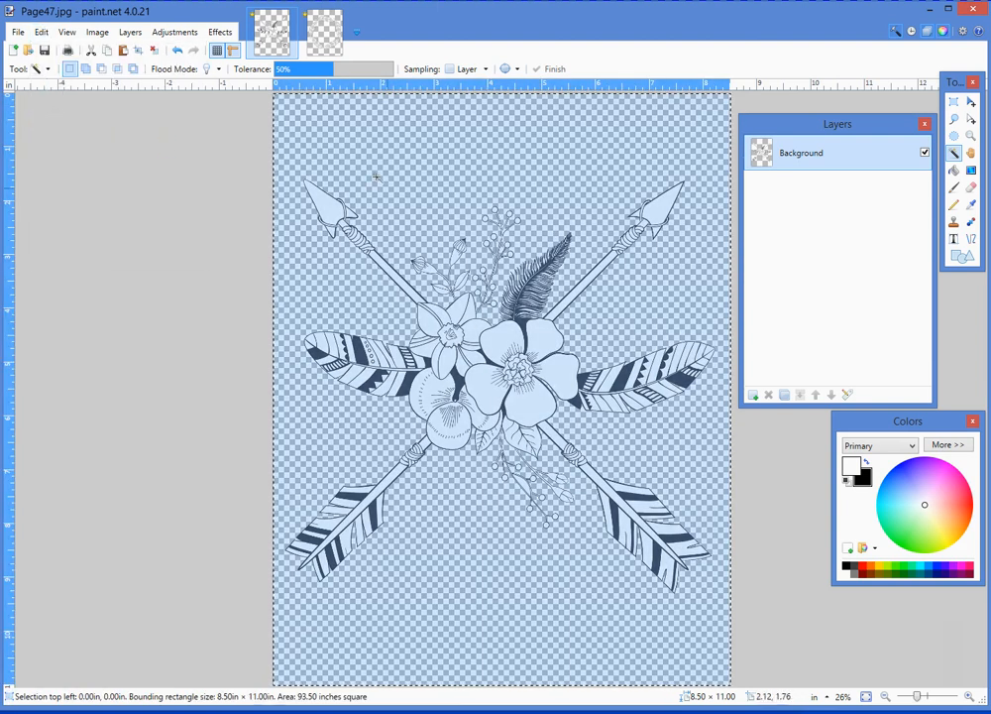
Paste the arrows into a new layer in Page42.jpg and move them to the middle of the feather wreath.
{"action": "left_click", "coordinate": [326, 31]}
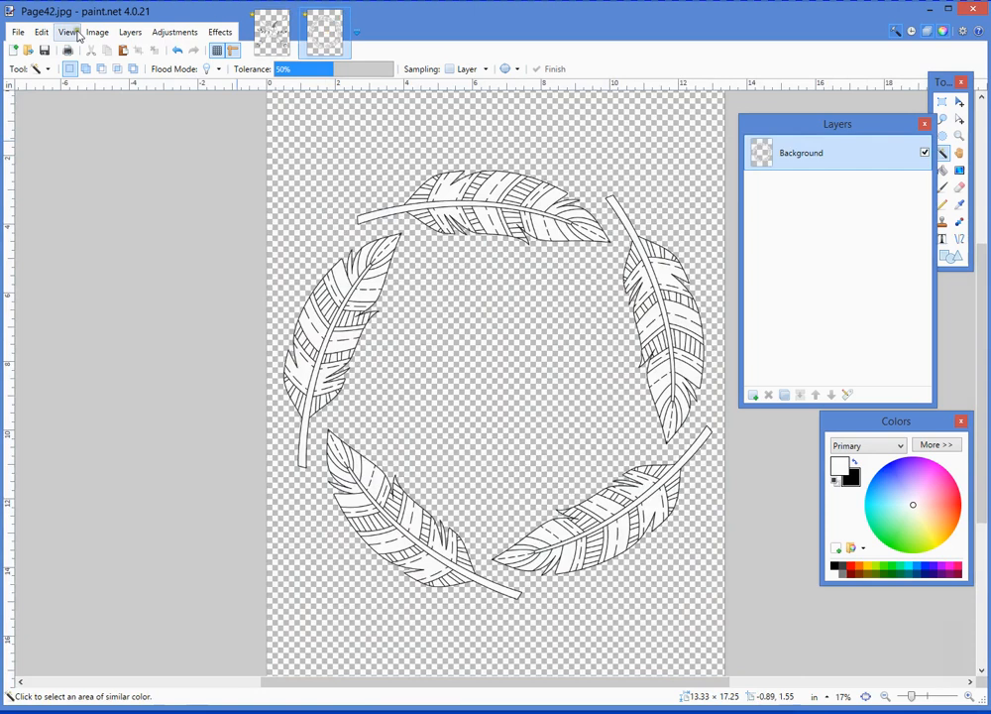
{"action": "left_click", "coordinate": [42, 34]}
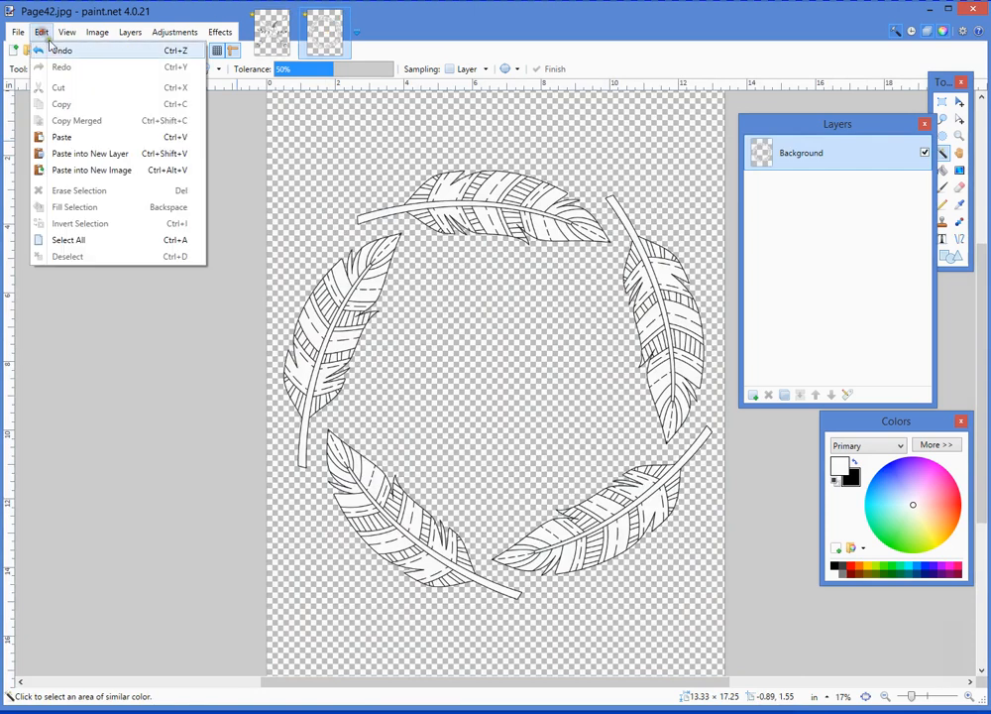
{"action": "left_click", "coordinate": [62, 154]}
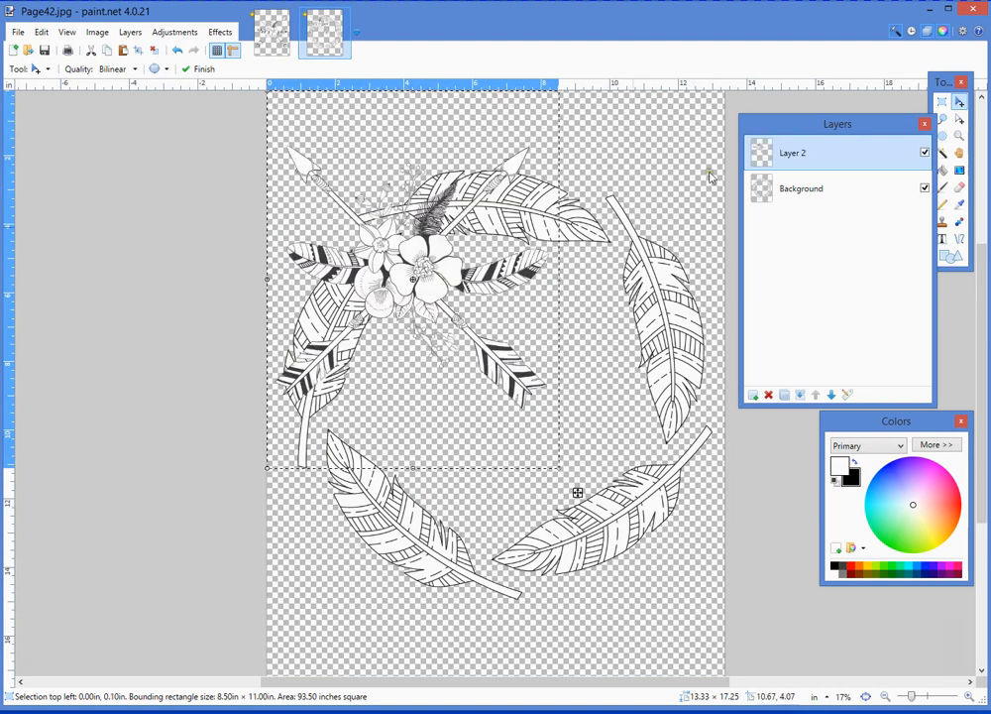
{"action": "left_click_drag", "start_coordinate": [407, 155], "coordinate": [515, 238]}
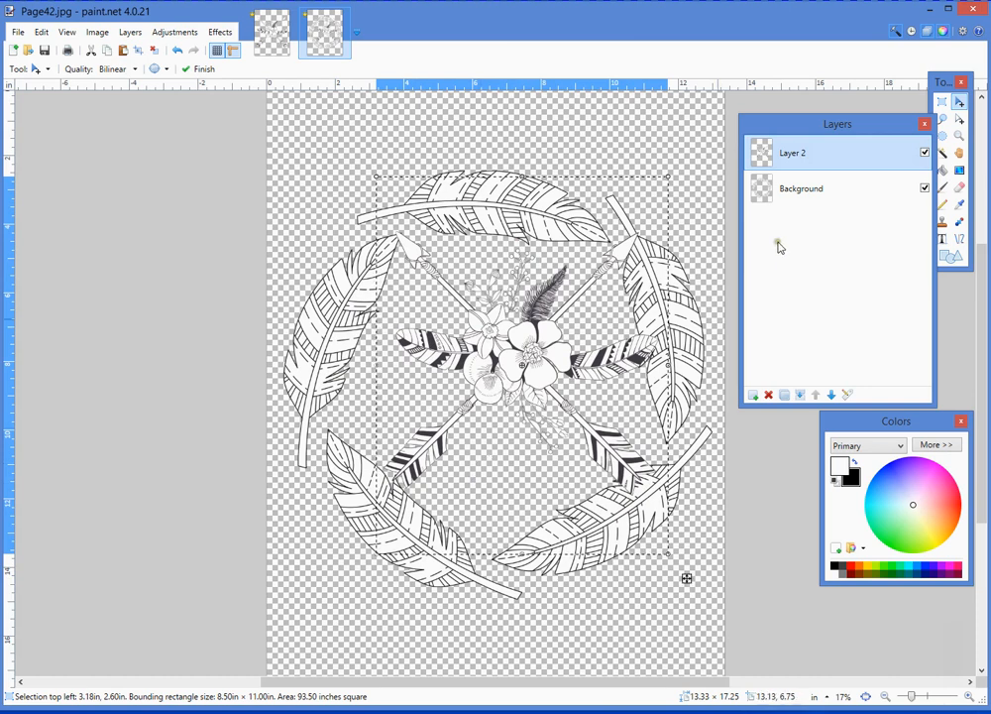
Merge the arrows layer down into the wreath's Background layer and clear the selection.
{"action": "left_click", "coordinate": [99, 31]}
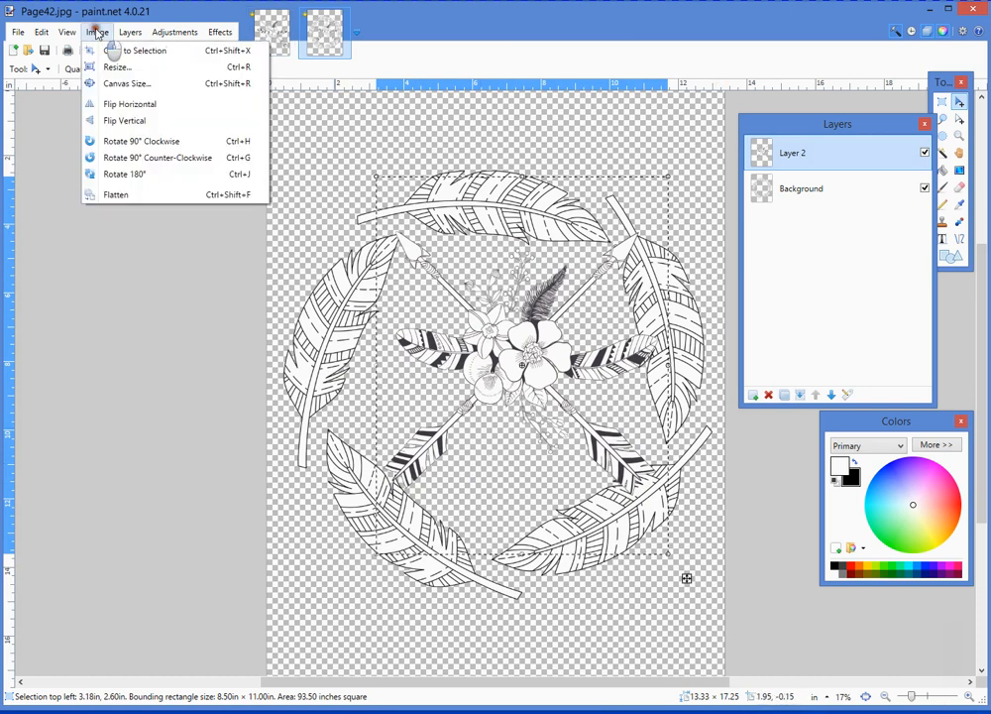
{"action": "mouse_move", "coordinate": [130, 33]}
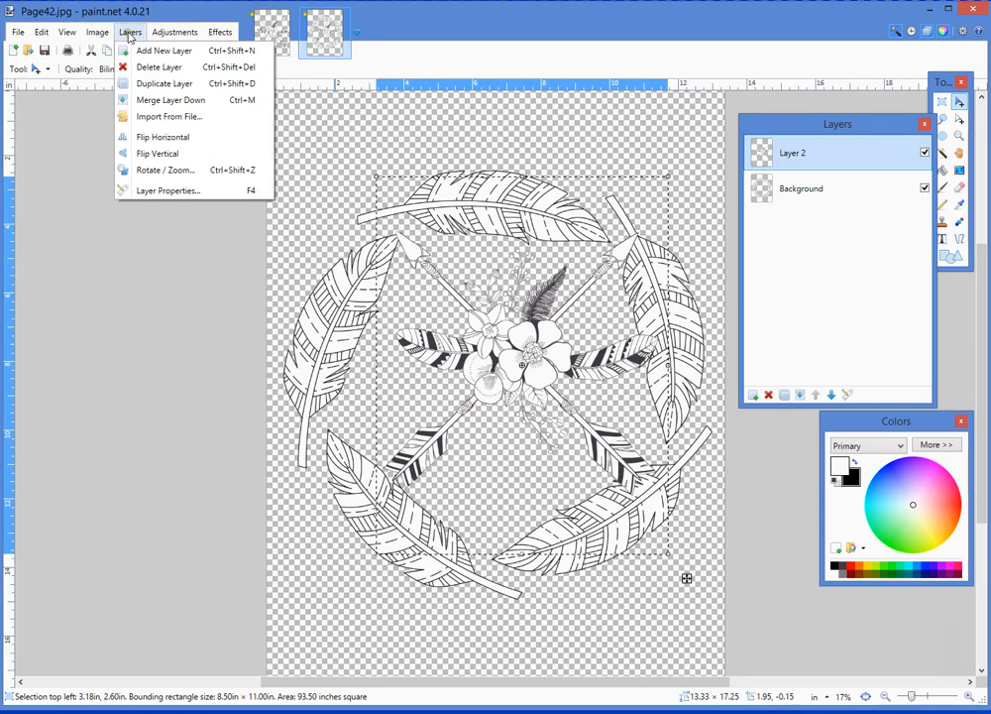
{"action": "left_click", "coordinate": [139, 100]}
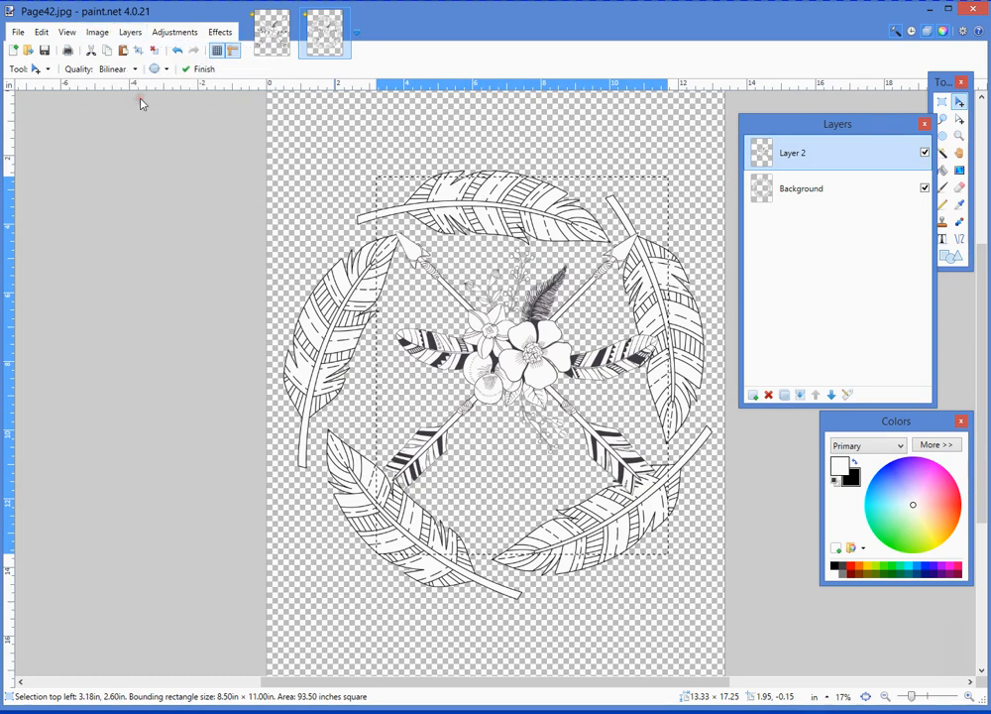
{"action": "left_click", "coordinate": [42, 32]}
{"action": "left_click", "coordinate": [57, 258]}
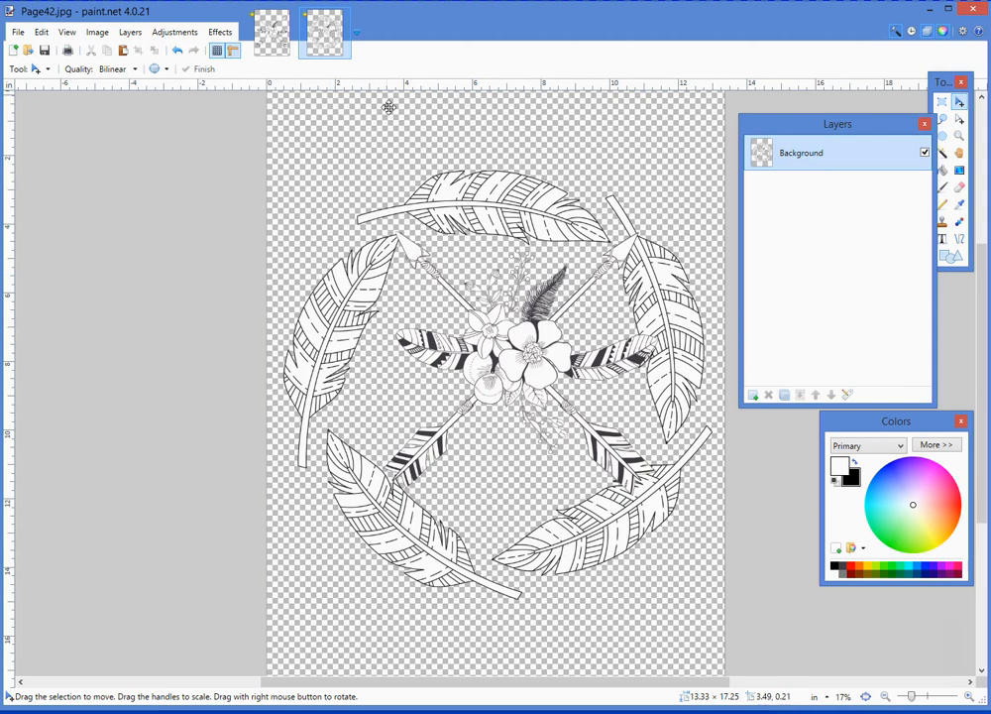
Fill the transparent background and the enclosed gap between the upper-right arrow and feathers with solid white using Paint Bucket.
{"action": "left_click", "coordinate": [943, 170]}
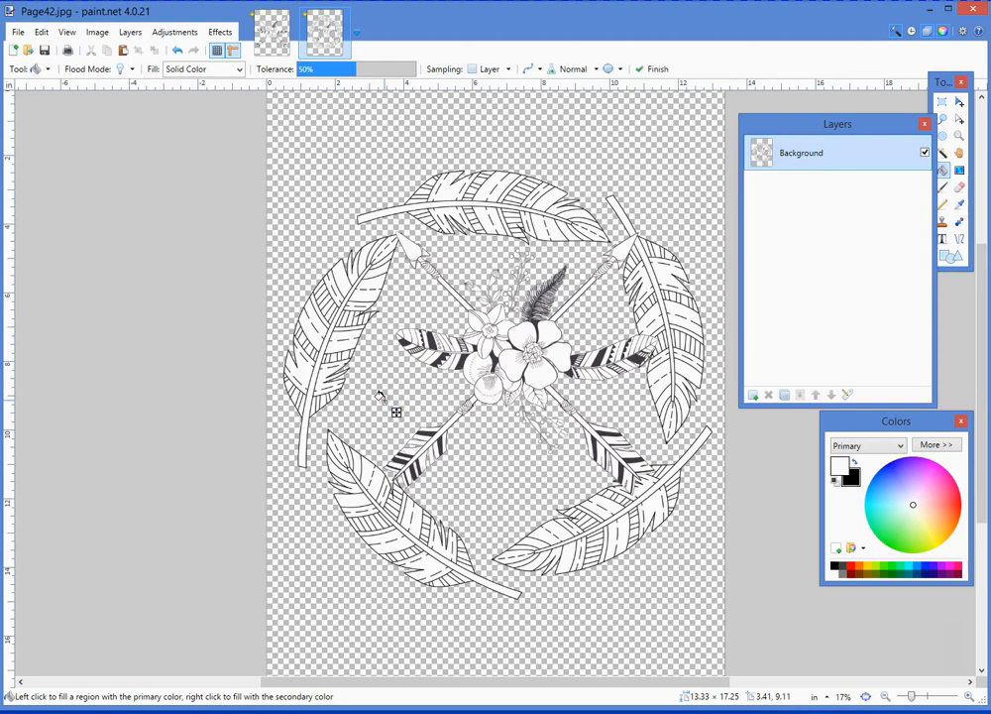
{"action": "left_click", "coordinate": [379, 395]}
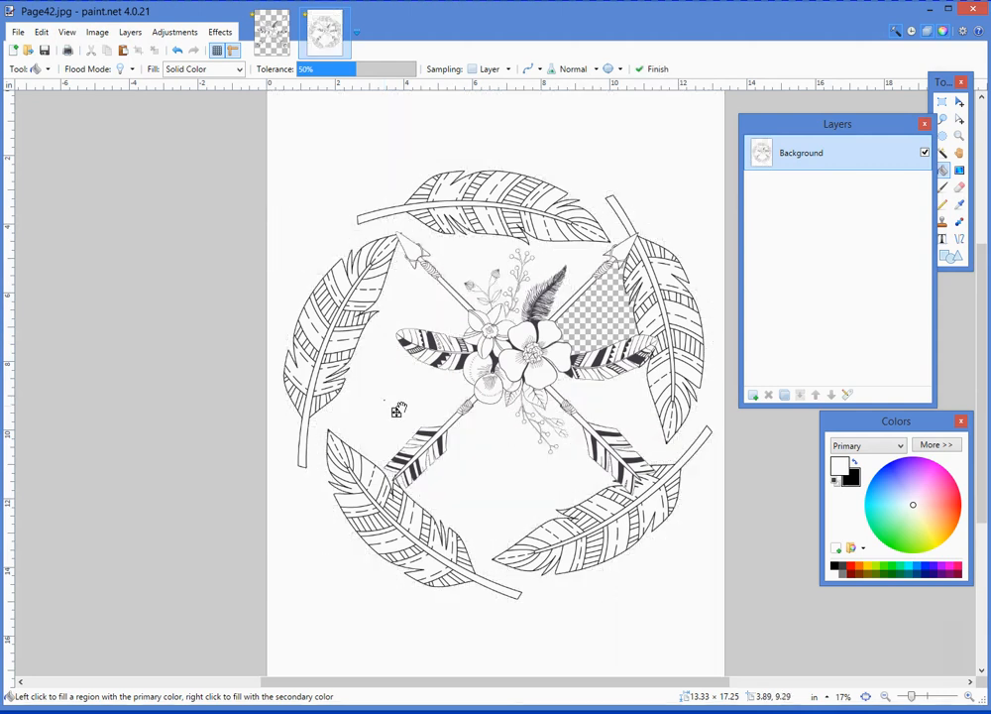
{"action": "left_click", "coordinate": [586, 315]}
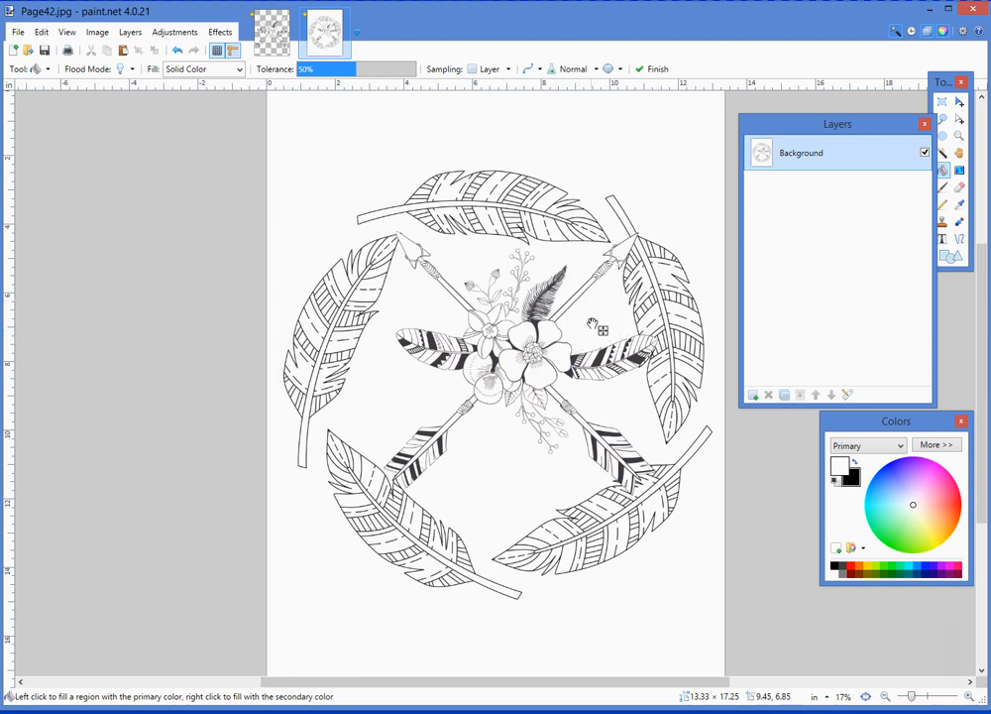